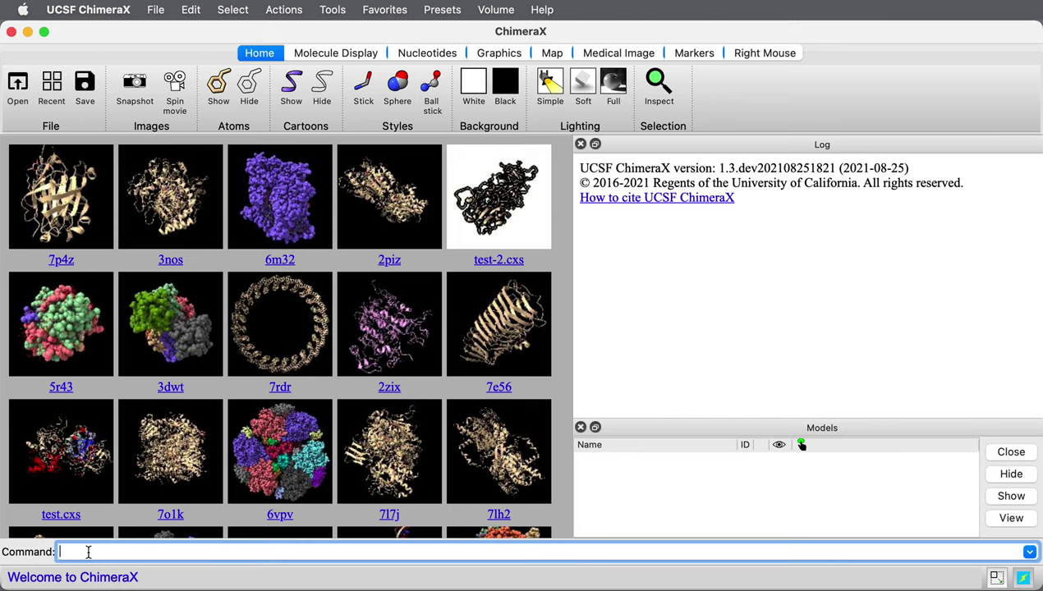
Open the 7p4z avidin structure with 'open 7p4z' and rotate it to see both chains
{"action": "type", "text": "open 7p4z"}
{"action": "key", "text": "Return"}
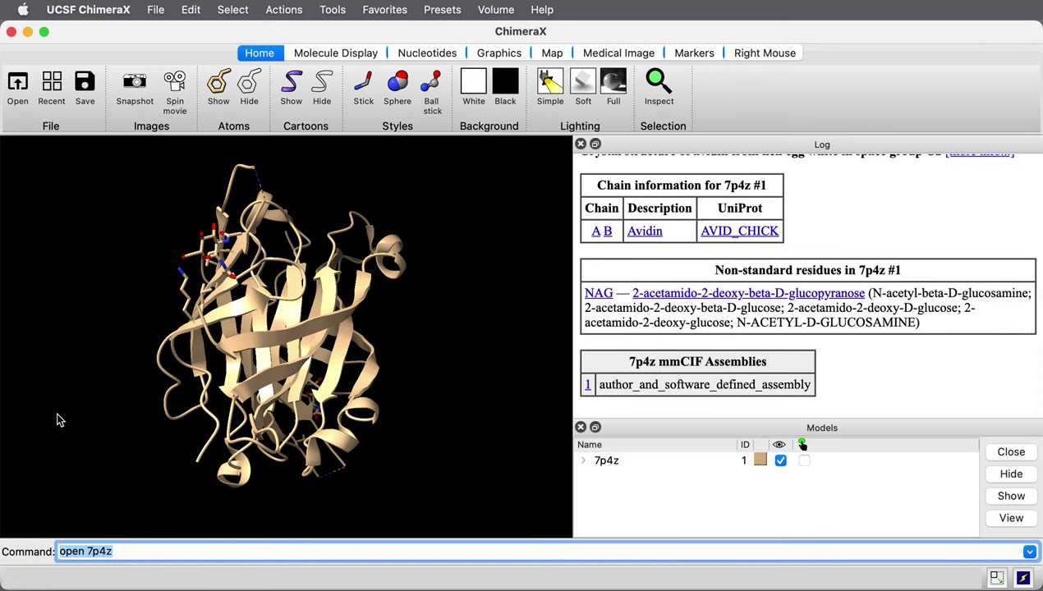
{"action": "mouse_move", "coordinate": [70, 389]}
{"action": "left_mouse_down"}
{"action": "mouse_move", "coordinate": [175, 438]}
{"action": "mouse_move", "coordinate": [322, 359]}
{"action": "mouse_move", "coordinate": [170, 270]}
{"action": "left_mouse_up"}
{"action": "mouse_move", "coordinate": [324, 374]}
{"action": "left_mouse_down"}
{"action": "mouse_move", "coordinate": [382, 367]}
{"action": "mouse_move", "coordinate": [349, 364]}
{"action": "left_mouse_up"}
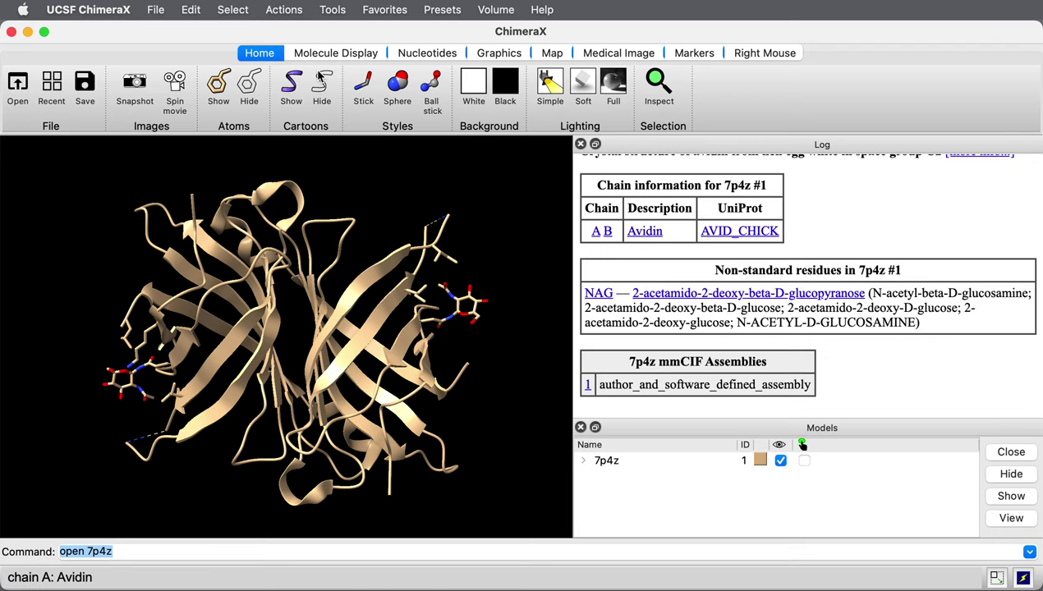
Launch the AlphaFold tool from Tools > Structure Prediction, keeping chain #1/A as its sequence
{"action": "left_click", "coordinate": [332, 10]}
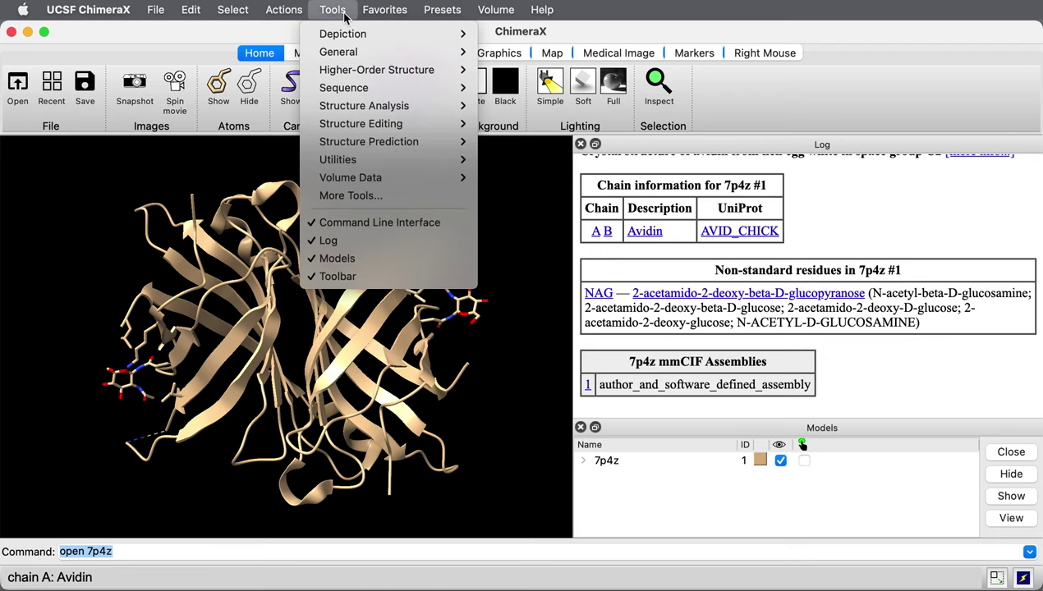
{"action": "mouse_move", "coordinate": [378, 141]}
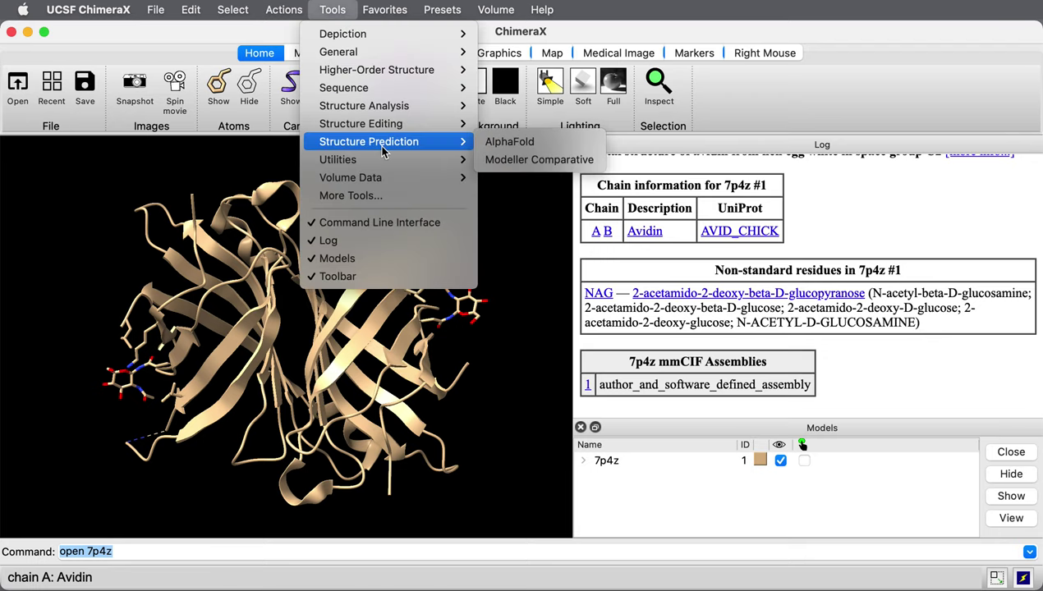
{"action": "left_click", "coordinate": [509, 143]}
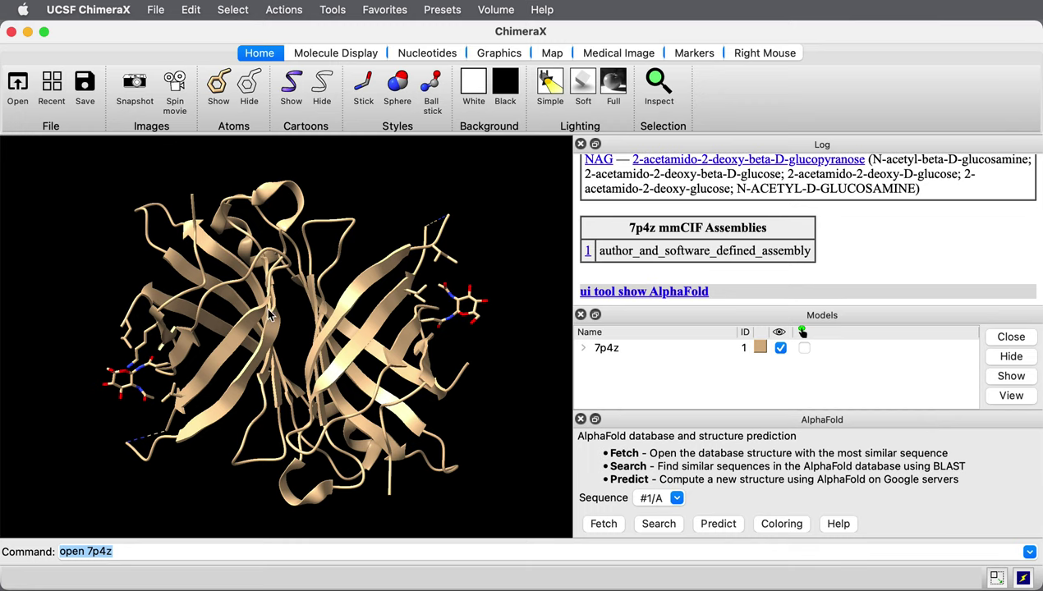
{"action": "left_click_drag", "start_coordinate": [273, 329], "coordinate": [283, 317]}
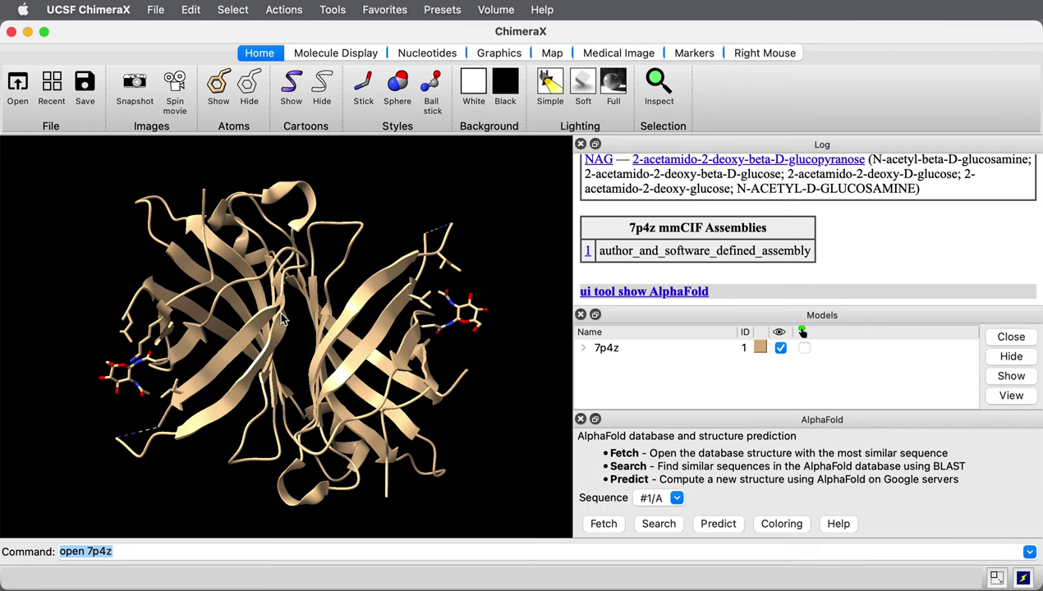
{"action": "left_click", "coordinate": [654, 497]}
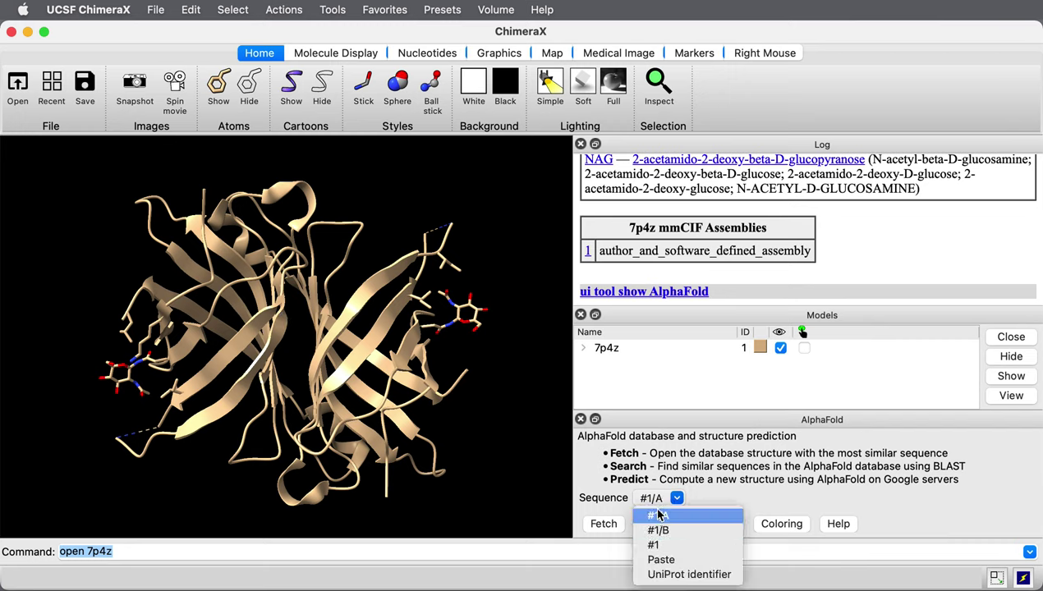
{"action": "left_click", "coordinate": [659, 516]}
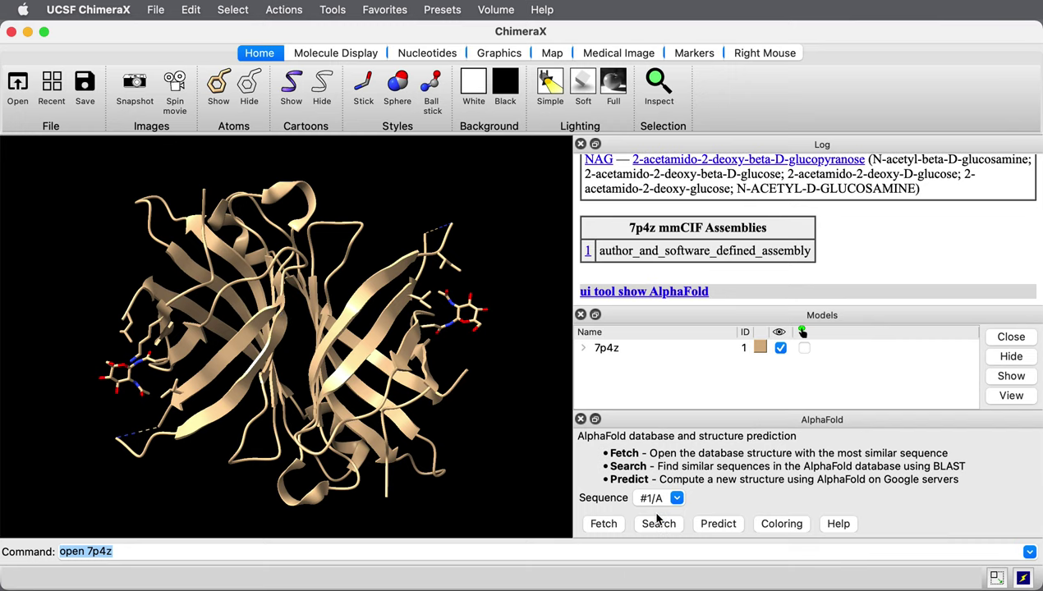
Fetch an AlphaFold database model for chain #1/A and see that P02701 has none
{"action": "left_click", "coordinate": [603, 526]}
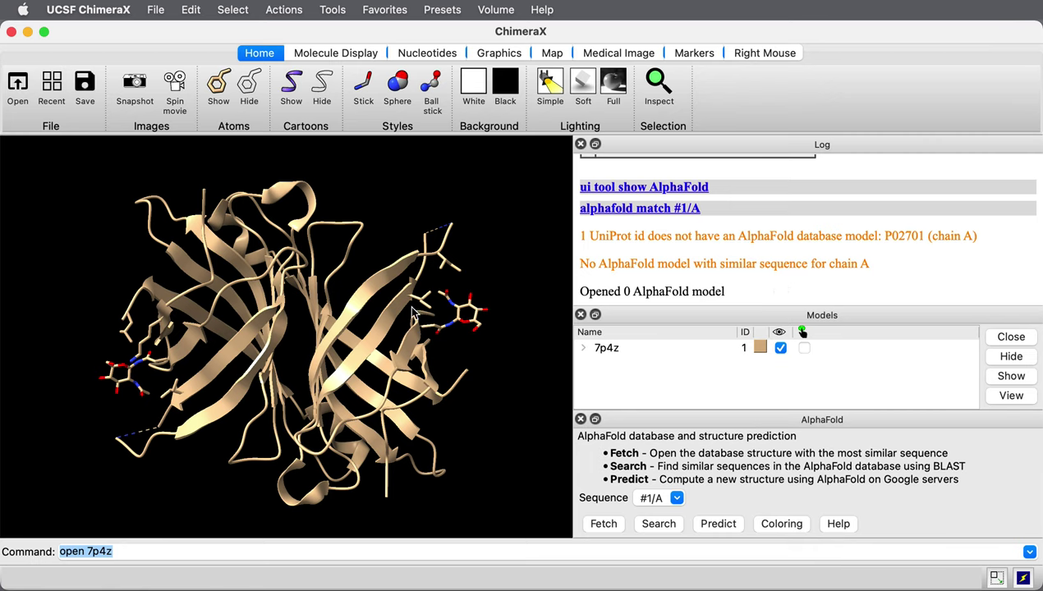
{"action": "left_click_drag", "start_coordinate": [334, 323], "coordinate": [372, 316]}
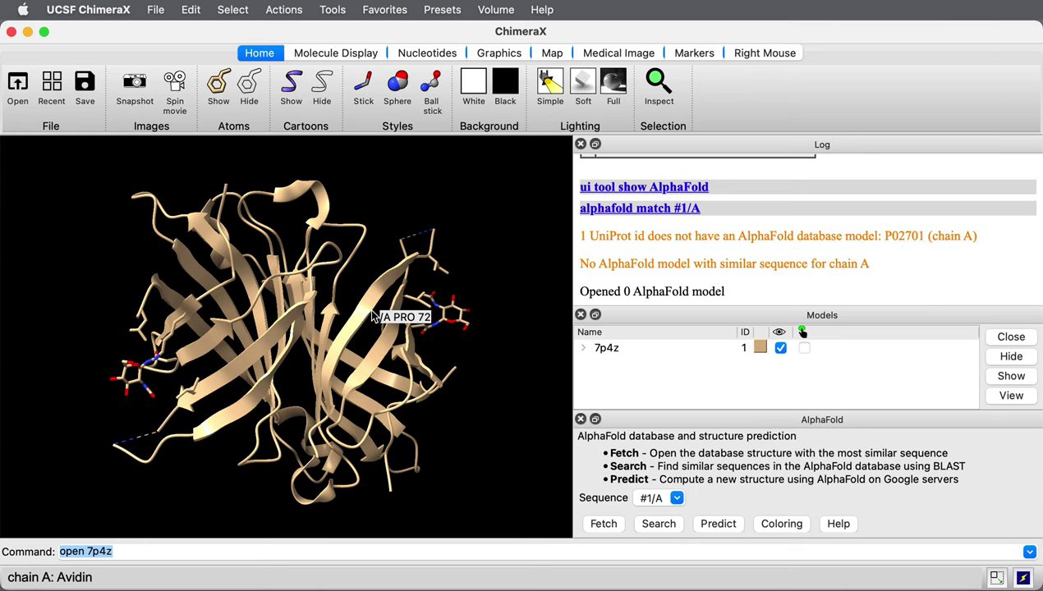
{"action": "left_click_drag", "start_coordinate": [335, 302], "coordinate": [297, 306]}
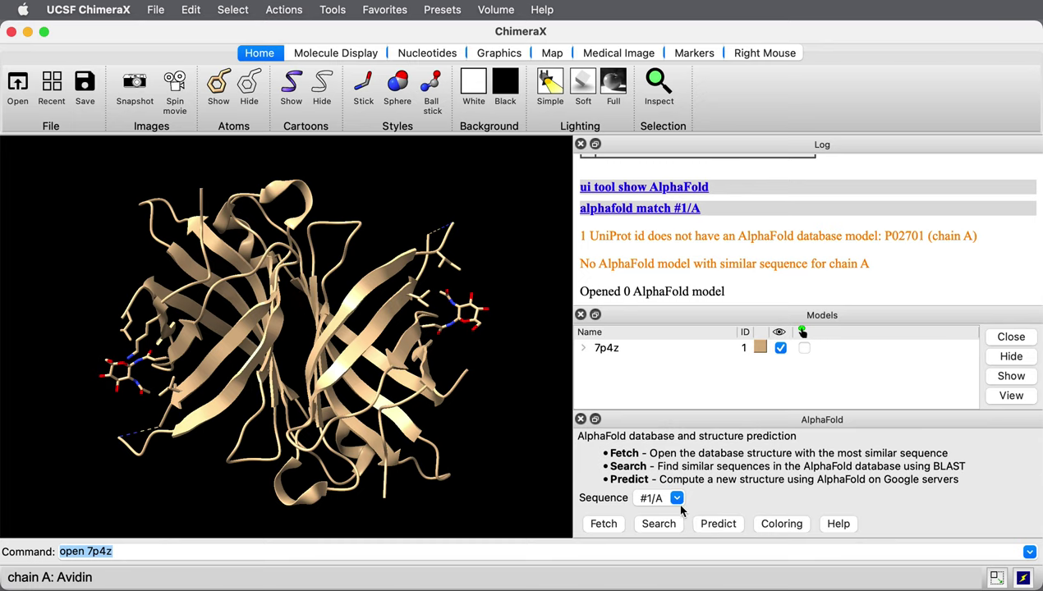
Run the AlphaFold similarity search for chain #1/A and enlarge the results to see A0A2R8PXI9_DANRE
{"action": "left_click", "coordinate": [654, 527]}
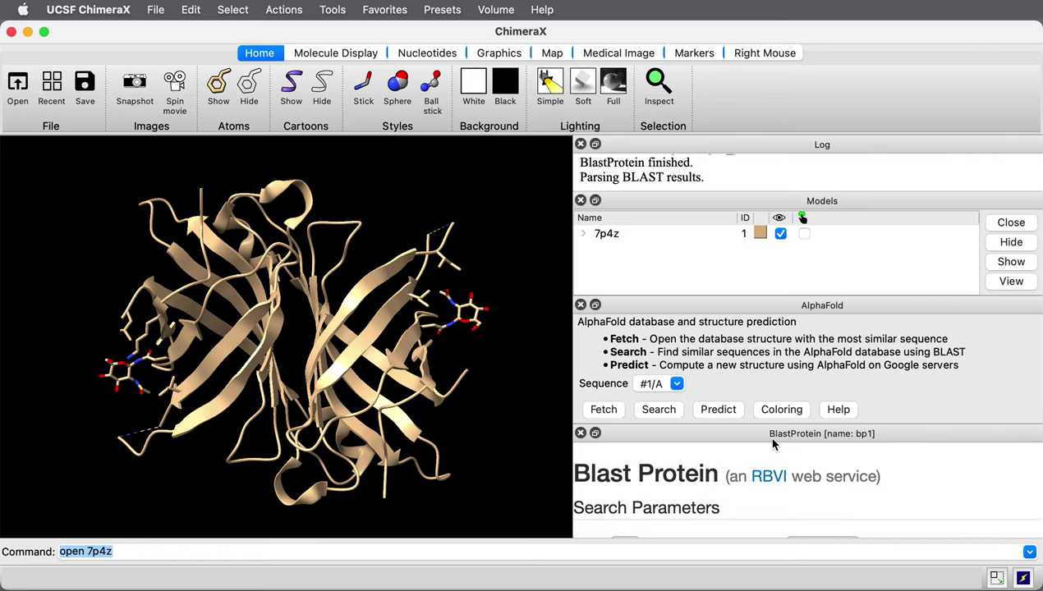
{"action": "left_click_drag", "start_coordinate": [776, 425], "coordinate": [777, 359]}
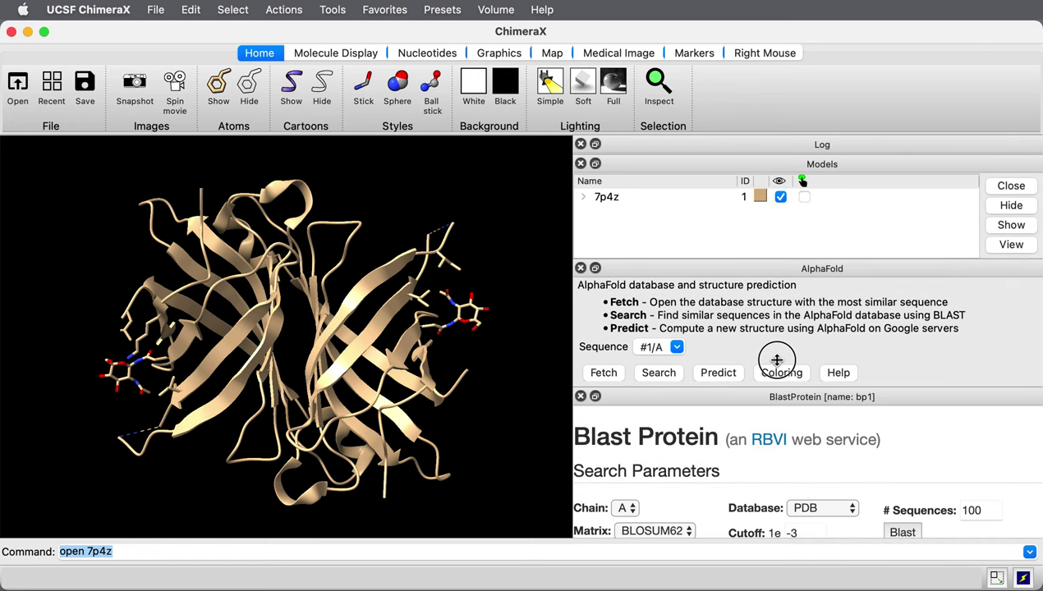
{"action": "scroll", "coordinate": [754, 427], "scroll_direction": "down", "scroll_amount": 5}
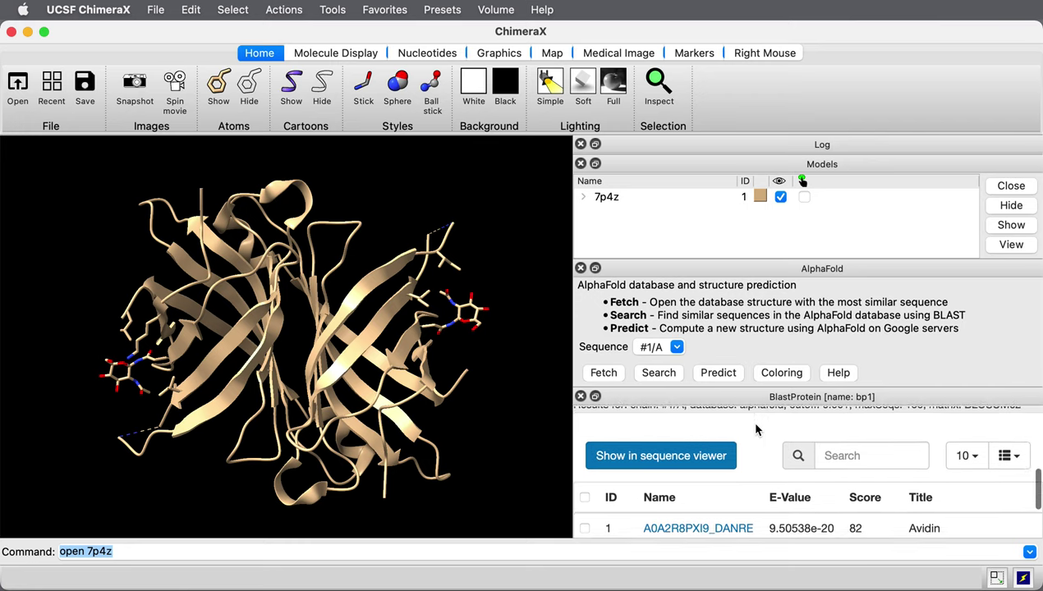
{"action": "scroll", "coordinate": [757, 429], "scroll_direction": "down", "scroll_amount": 2}
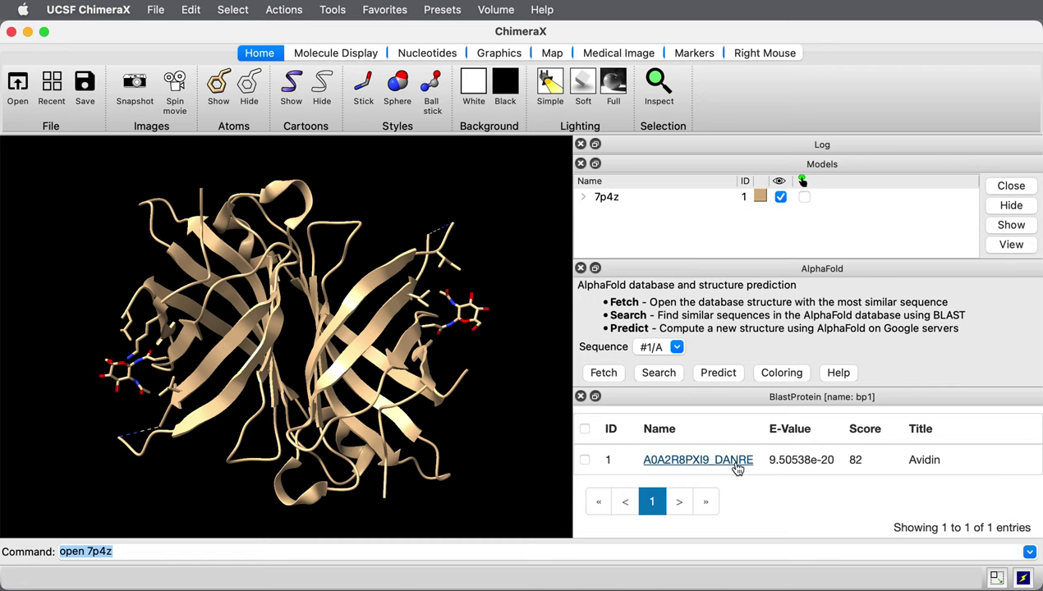
Load A0A2R8PXI9 superposed on chain #1/A, dock the Log with Models, and close BLAST results
{"action": "left_click", "coordinate": [738, 469]}
{"action": "left_click_drag", "start_coordinate": [205, 320], "coordinate": [372, 340]}
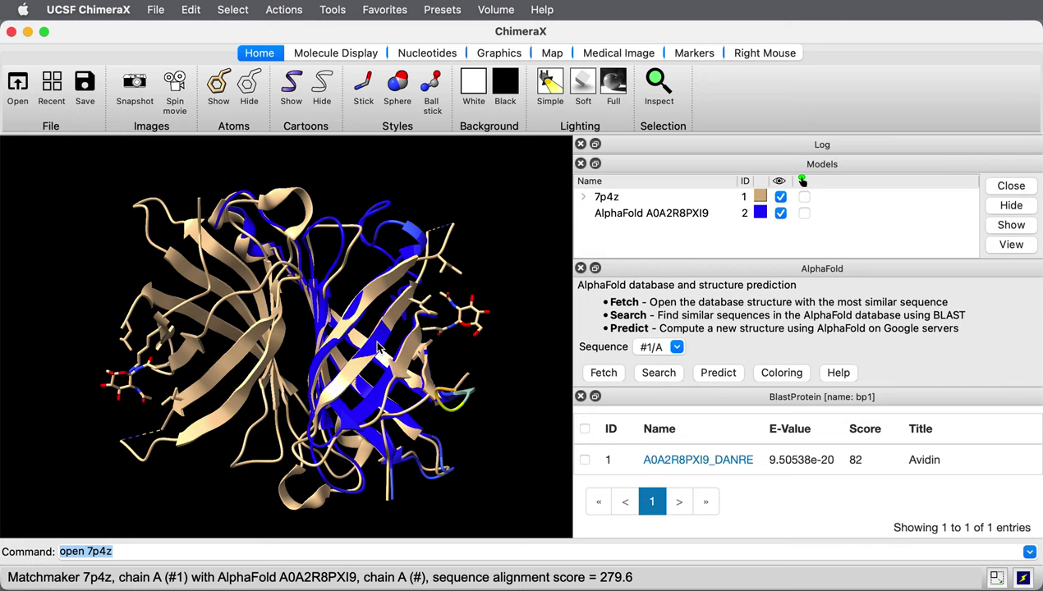
{"action": "left_click", "coordinate": [693, 145]}
{"action": "left_click_drag", "start_coordinate": [694, 144], "coordinate": [698, 205]}
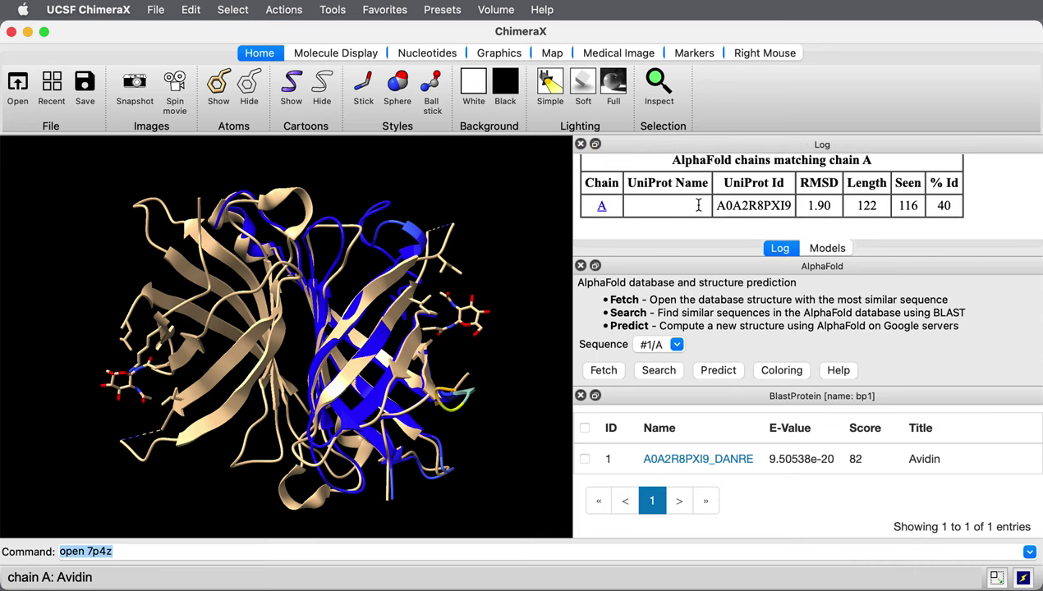
{"action": "left_click", "coordinate": [581, 396]}
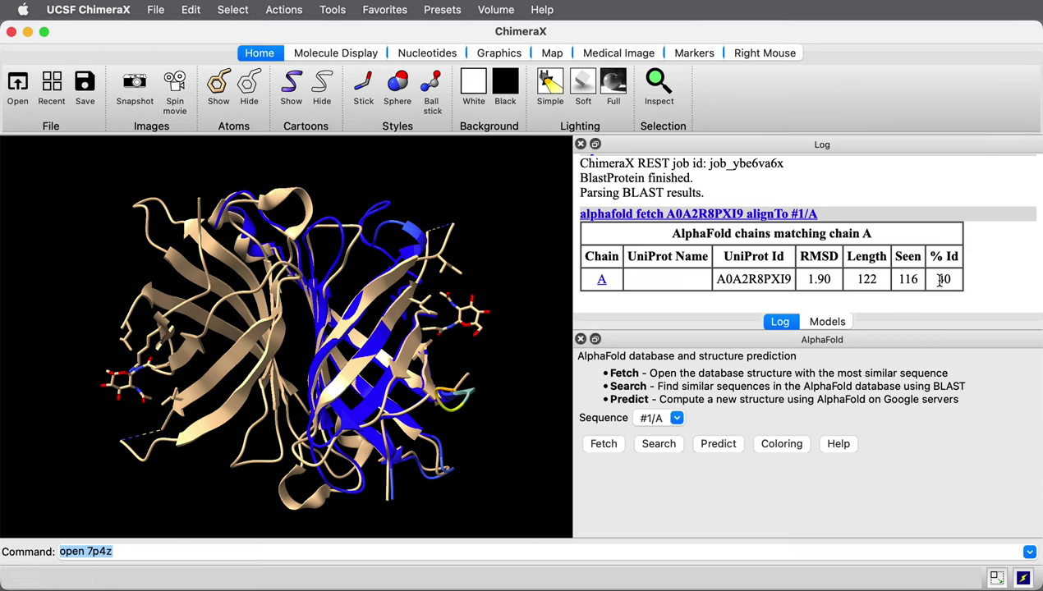
Start a new AlphaFold prediction for chain A and move its Colab window to the upper middle
{"action": "left_click", "coordinate": [718, 444]}
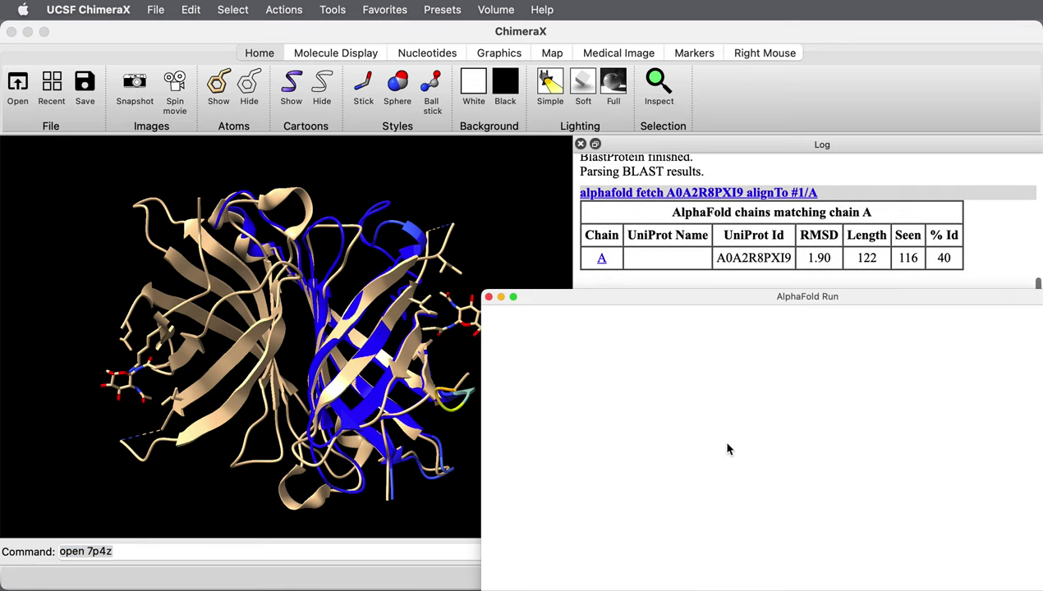
{"action": "left_click_drag", "start_coordinate": [693, 303], "coordinate": [315, 84]}
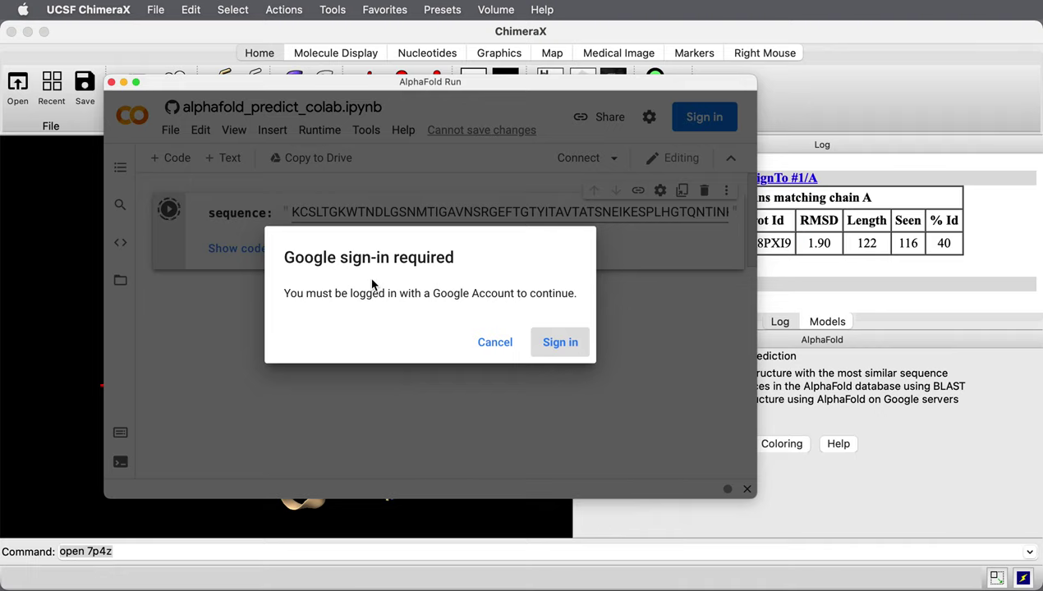
Sign in with the existing Google account and its password, then run the notebook despite the warning
{"action": "left_click", "coordinate": [559, 346]}
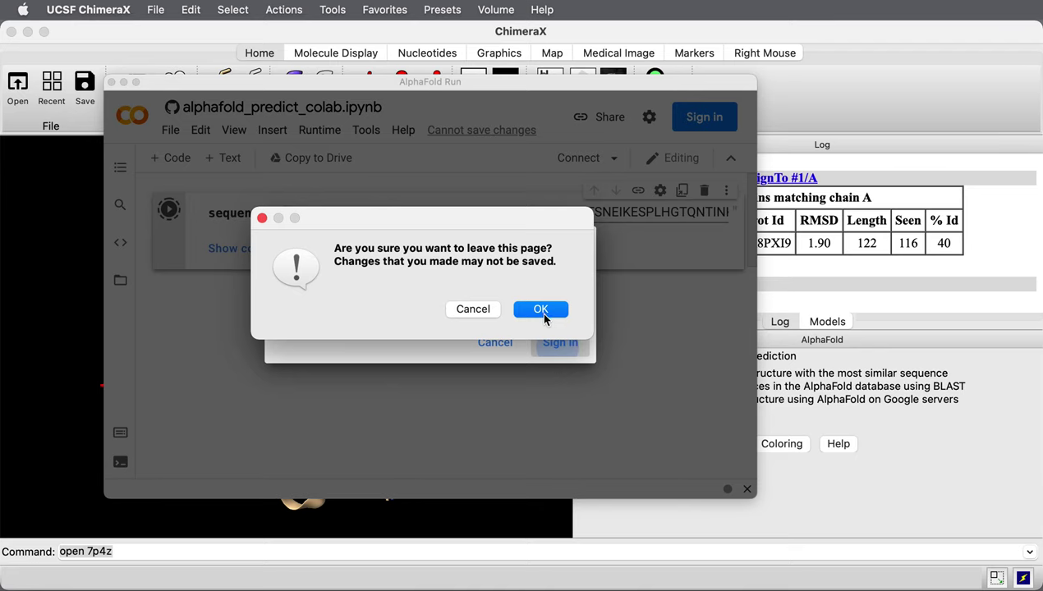
{"action": "left_click", "coordinate": [540, 313]}
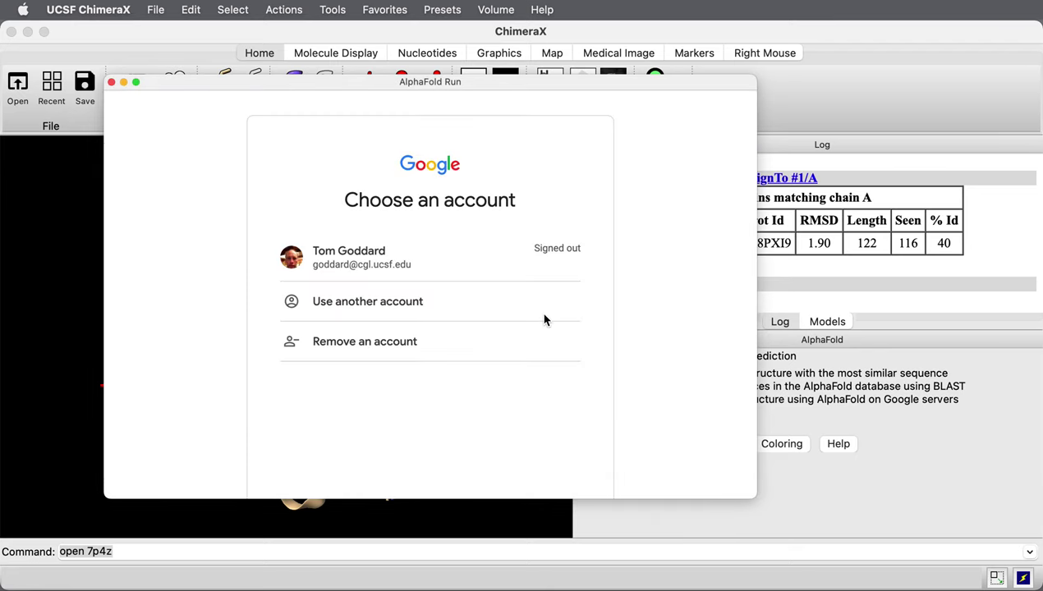
{"action": "left_click", "coordinate": [346, 241]}
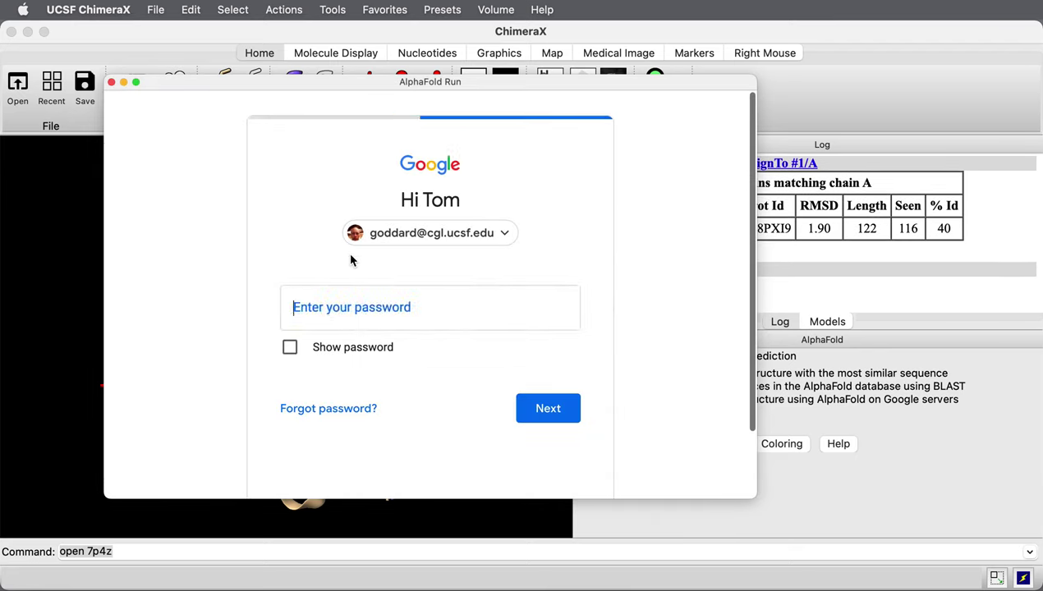
{"action": "key", "text": "super+v"}
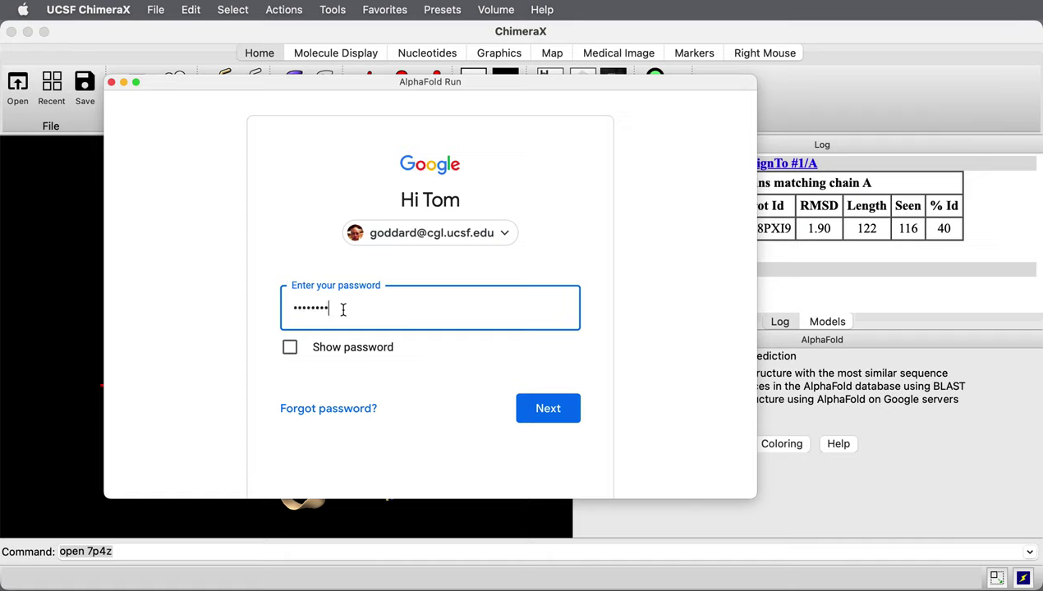
{"action": "left_click", "coordinate": [545, 409]}
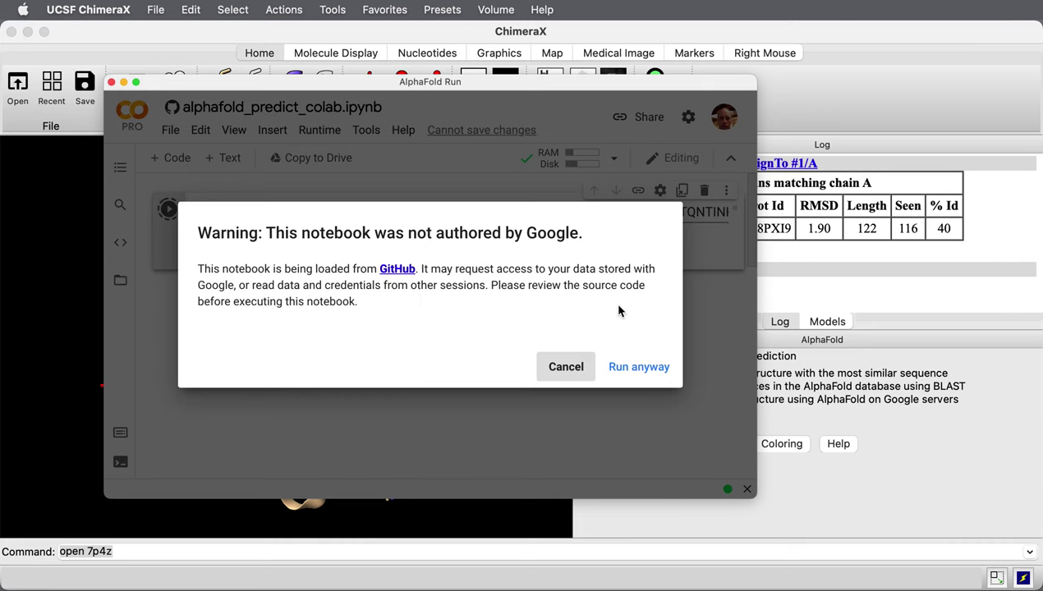
{"action": "left_click", "coordinate": [636, 366]}
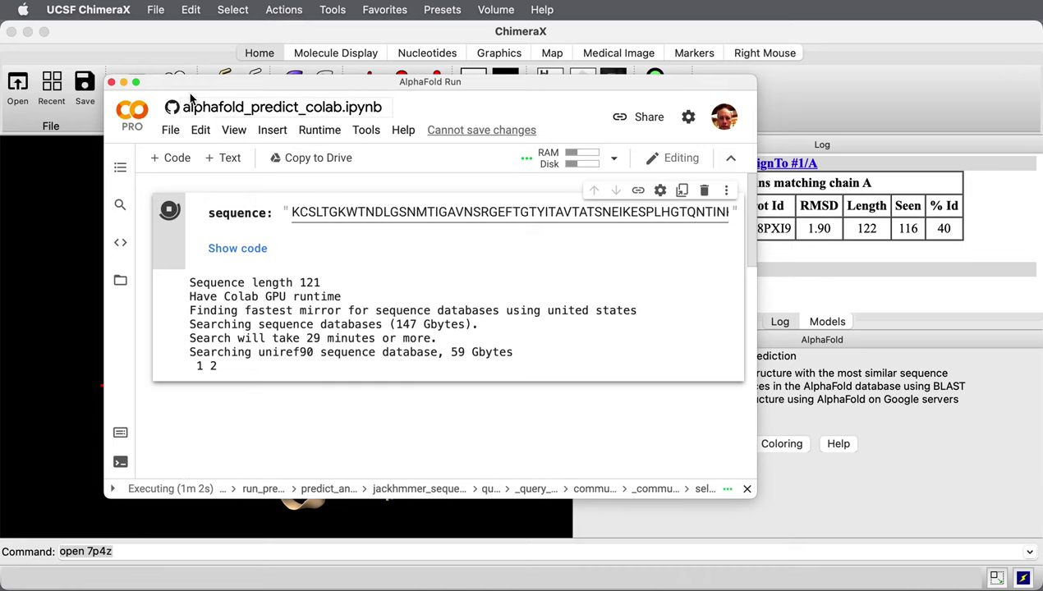
Minimize and restore ChimeraX, then make the AlphaFold Run window taller to show the completion message
{"action": "left_click", "coordinate": [28, 31]}
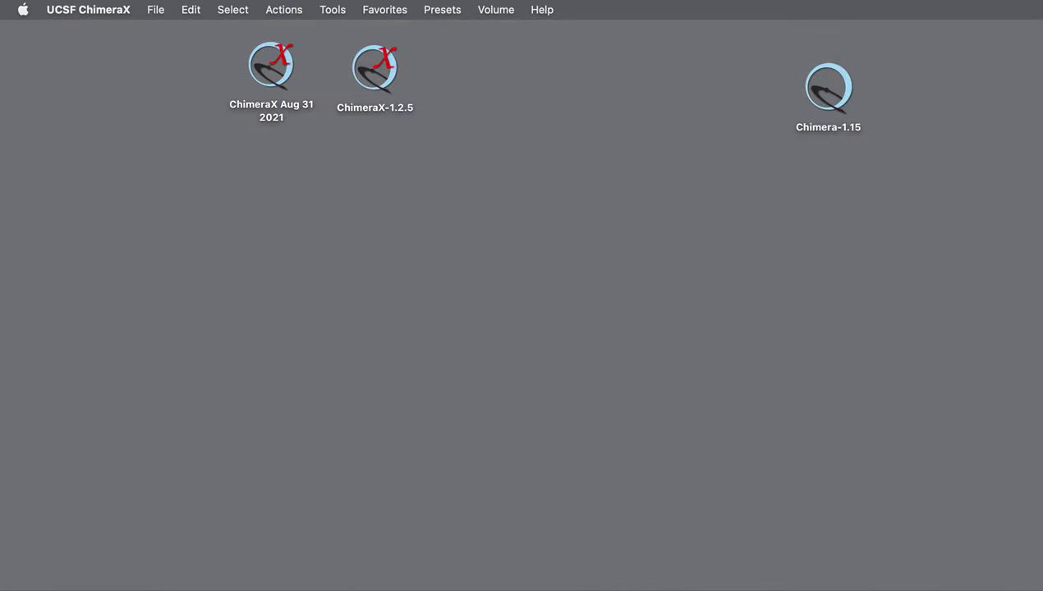
{"action": "mouse_move", "coordinate": [2, 312]}
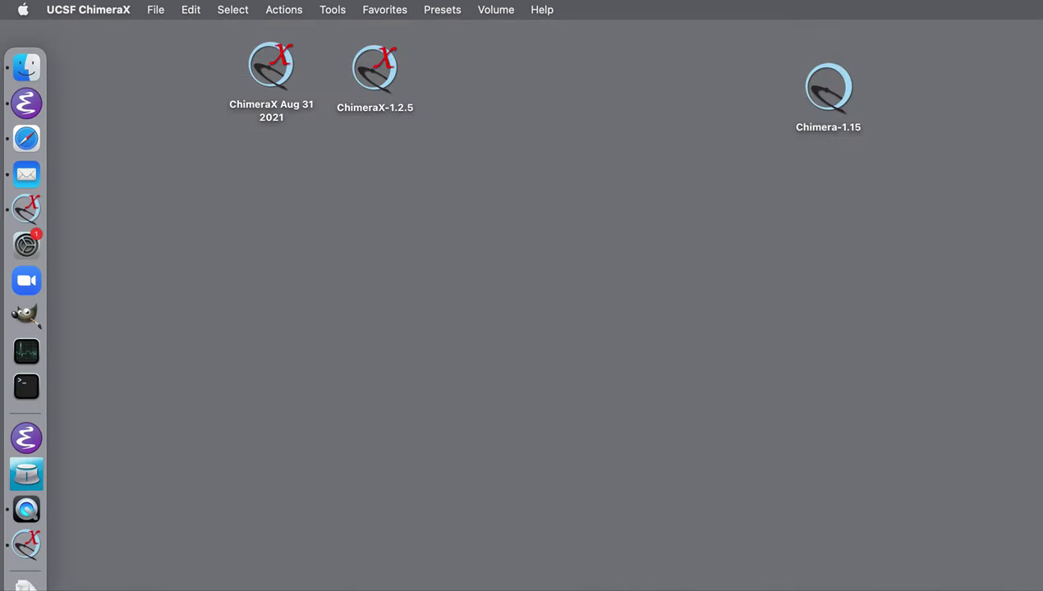
{"action": "left_click", "coordinate": [27, 544]}
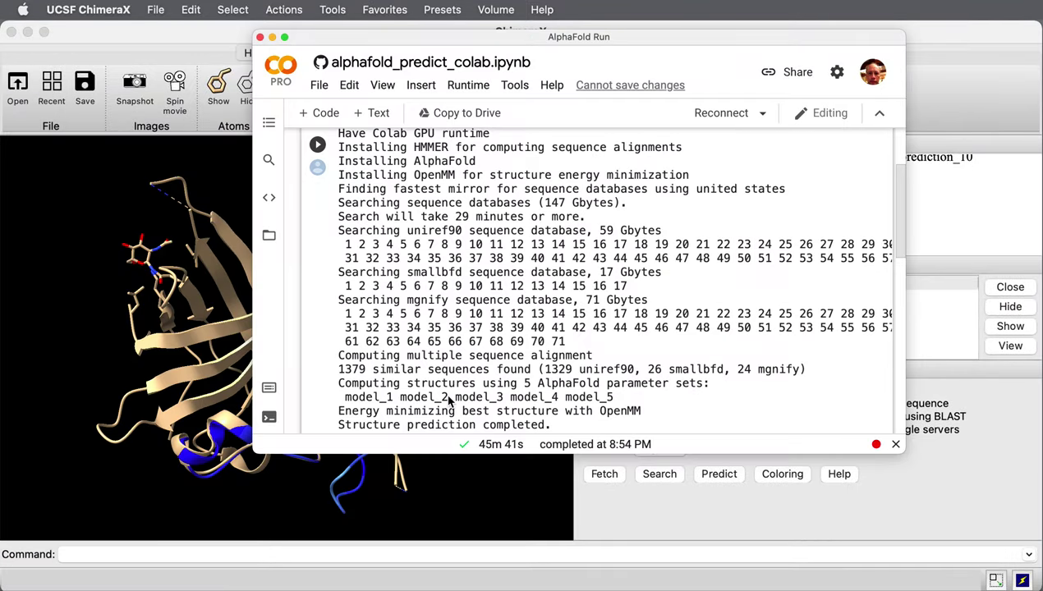
{"action": "left_click_drag", "start_coordinate": [427, 454], "coordinate": [428, 534]}
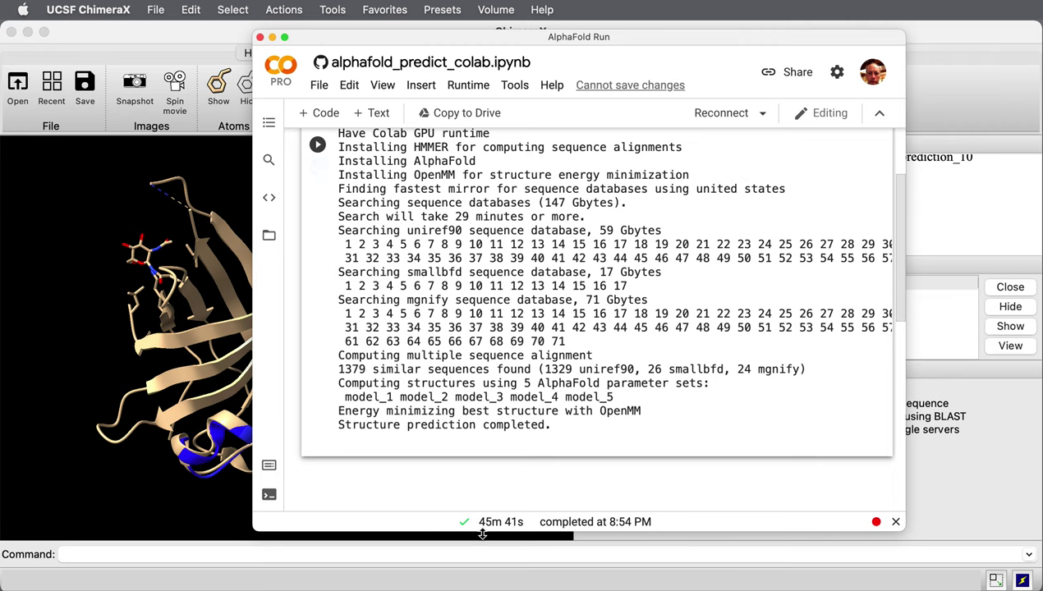
{"action": "mouse_move", "coordinate": [474, 527]}
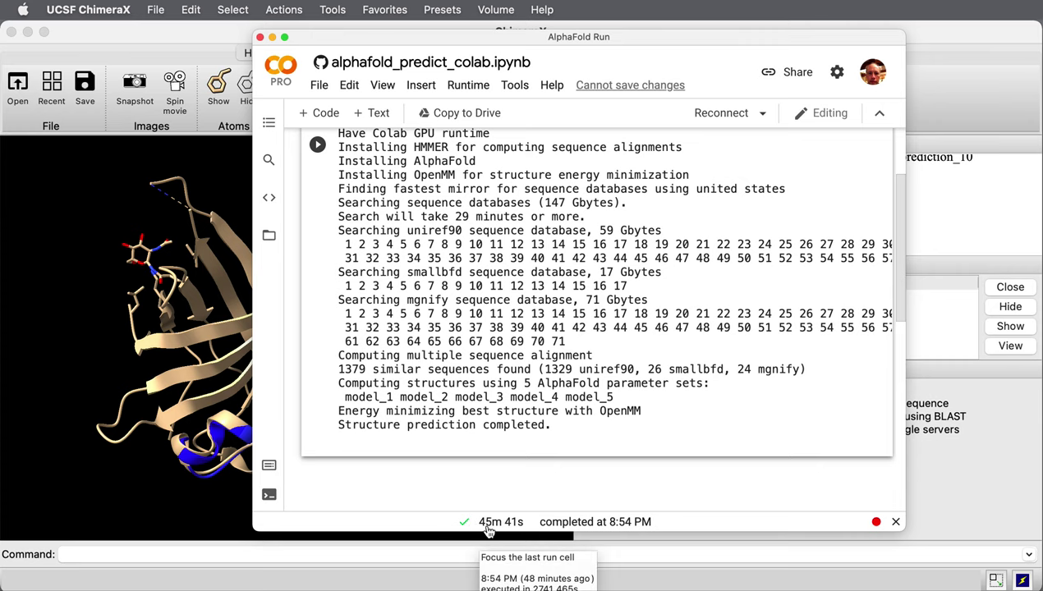
Review the Colab log (1379 sequences, five models, OpenMM minimization), then refocus the ChimeraX window
{"action": "scroll", "coordinate": [448, 341], "scroll_direction": "up", "scroll_amount": 2}
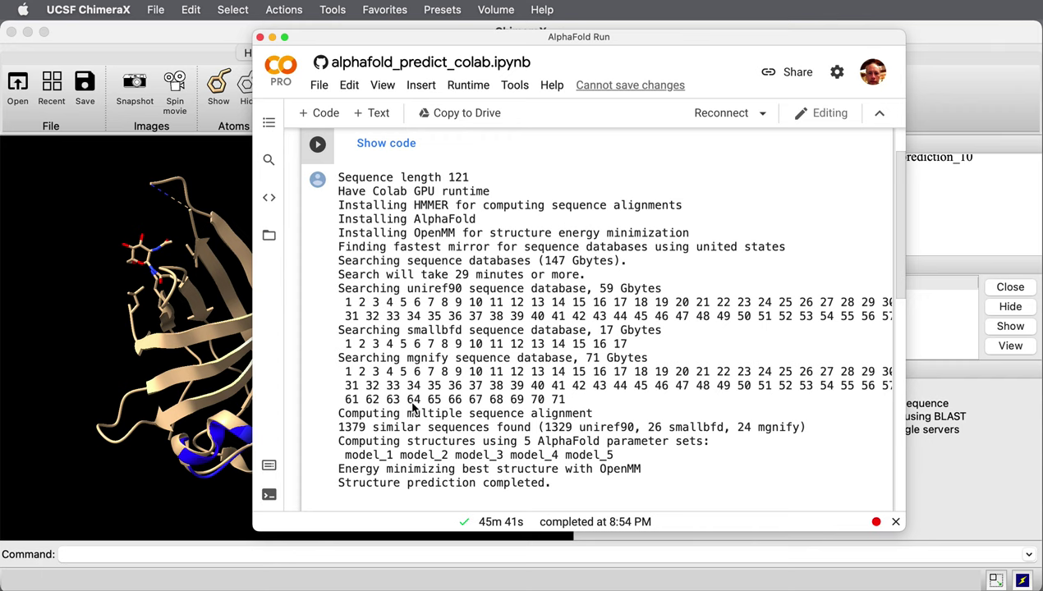
{"action": "scroll", "coordinate": [411, 390], "scroll_direction": "down", "scroll_amount": 3}
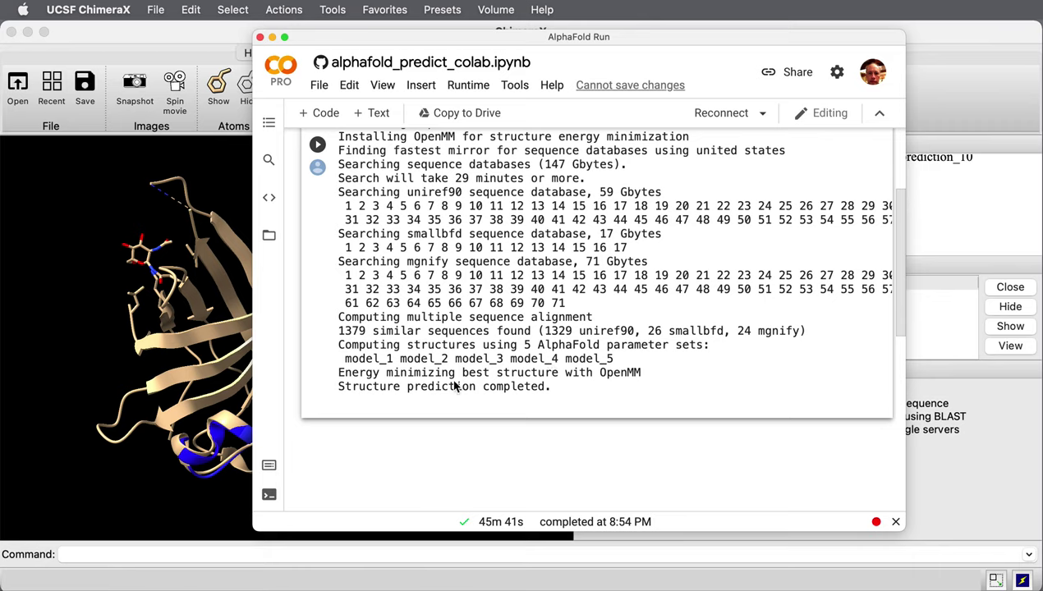
{"action": "left_click", "coordinate": [146, 42]}
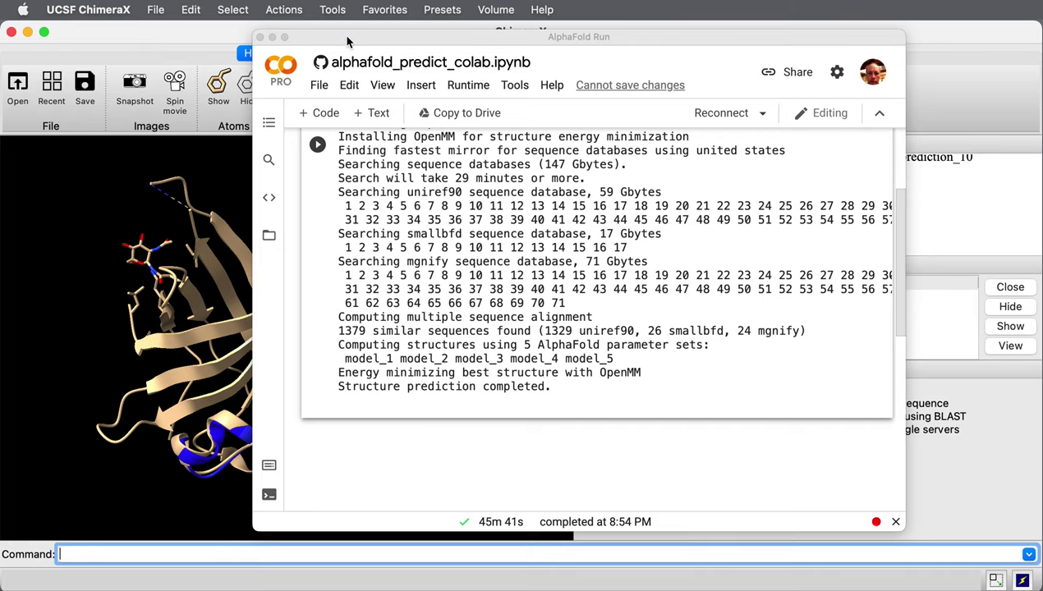
Close the AlphaFold Run window and rotate best_model.pdb (#2) against 7p4z to compare them
{"action": "left_click", "coordinate": [272, 37]}
{"action": "mouse_move", "coordinate": [349, 327]}
{"action": "left_mouse_down"}
{"action": "mouse_move", "coordinate": [367, 338]}
{"action": "mouse_move", "coordinate": [351, 333]}
{"action": "left_mouse_up"}
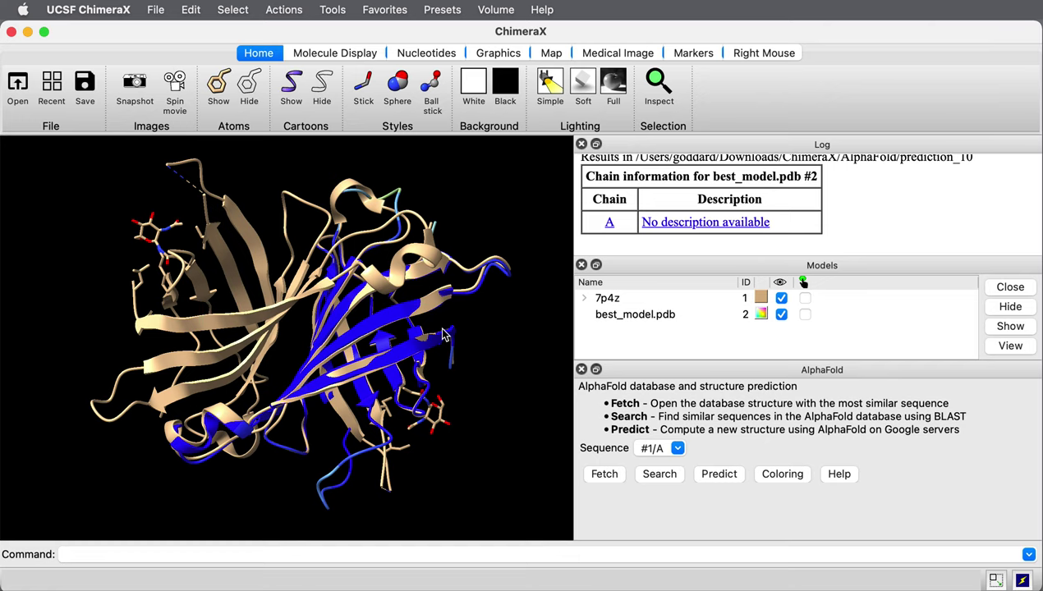
{"action": "mouse_move", "coordinate": [347, 249]}
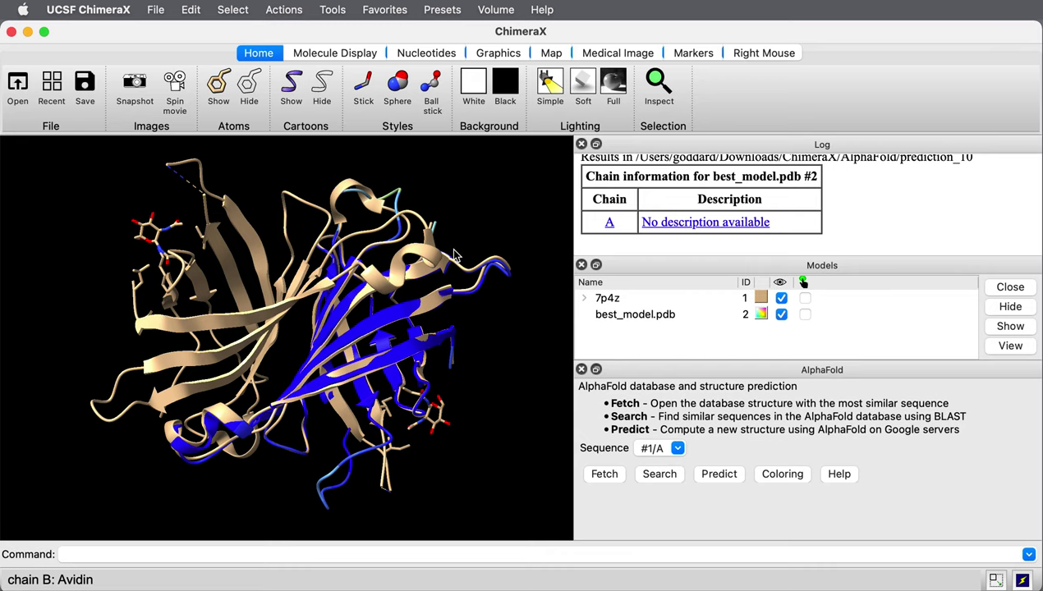
{"action": "left_click_drag", "start_coordinate": [323, 352], "coordinate": [322, 355]}
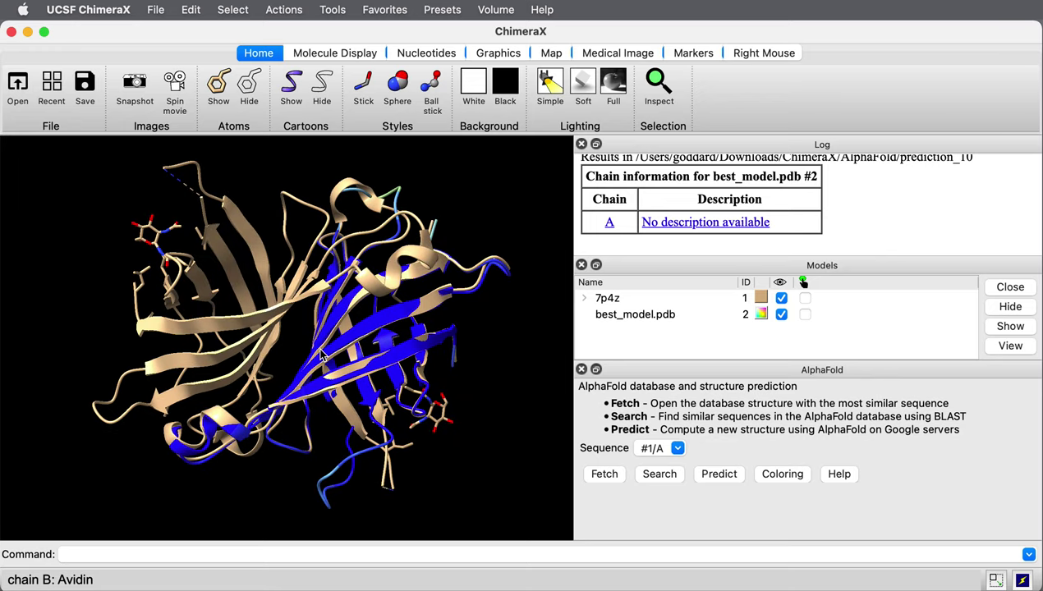
Restore the Colab AlphaFold Run window and scroll its log up to 'Sequence length 121'
{"action": "mouse_move", "coordinate": [4, 383]}
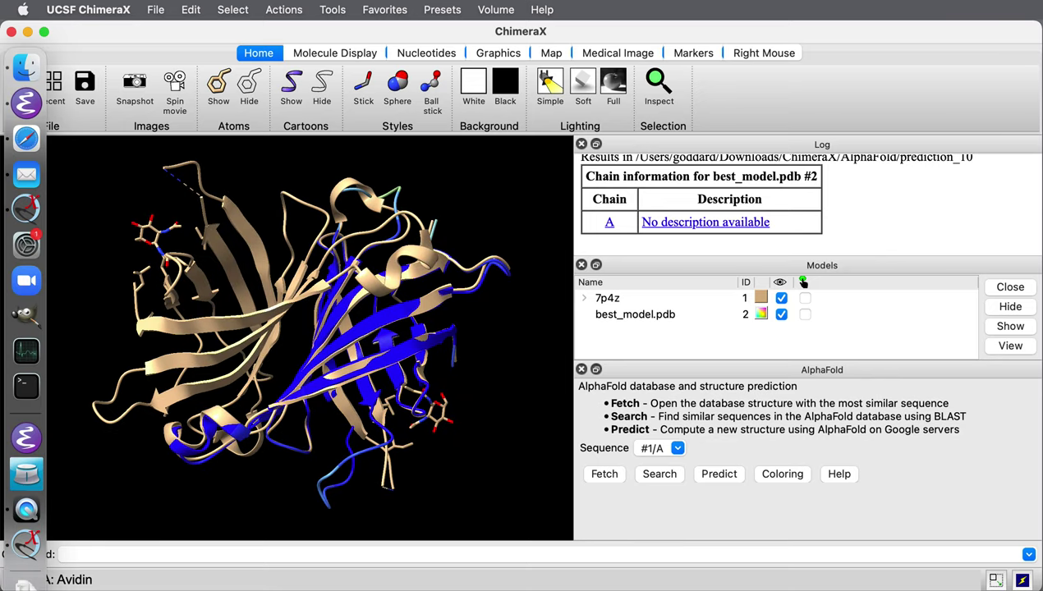
{"action": "left_click", "coordinate": [26, 510]}
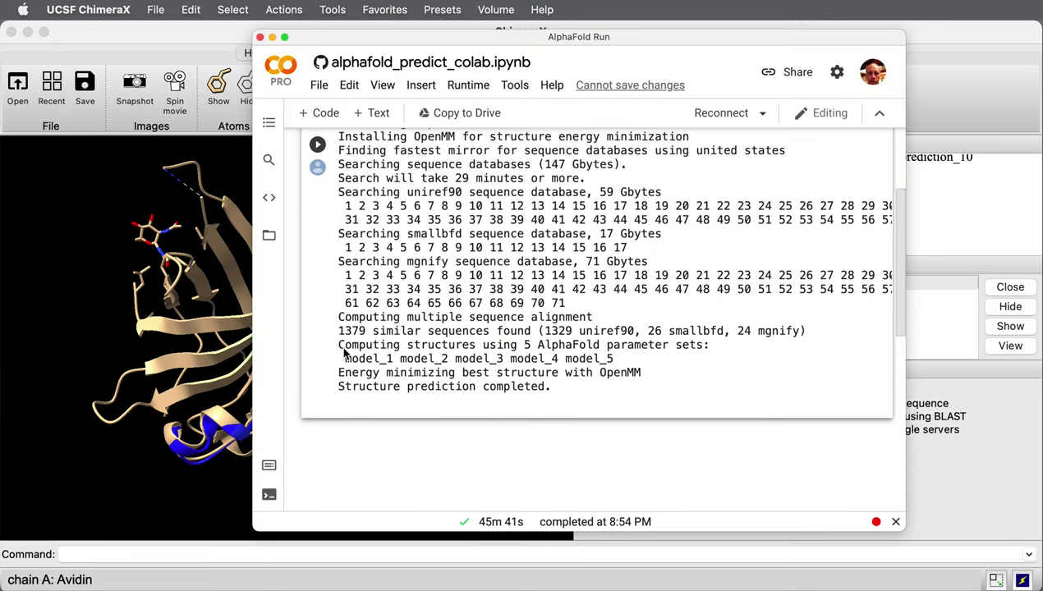
{"action": "scroll", "coordinate": [469, 284], "scroll_direction": "up", "scroll_amount": 3}
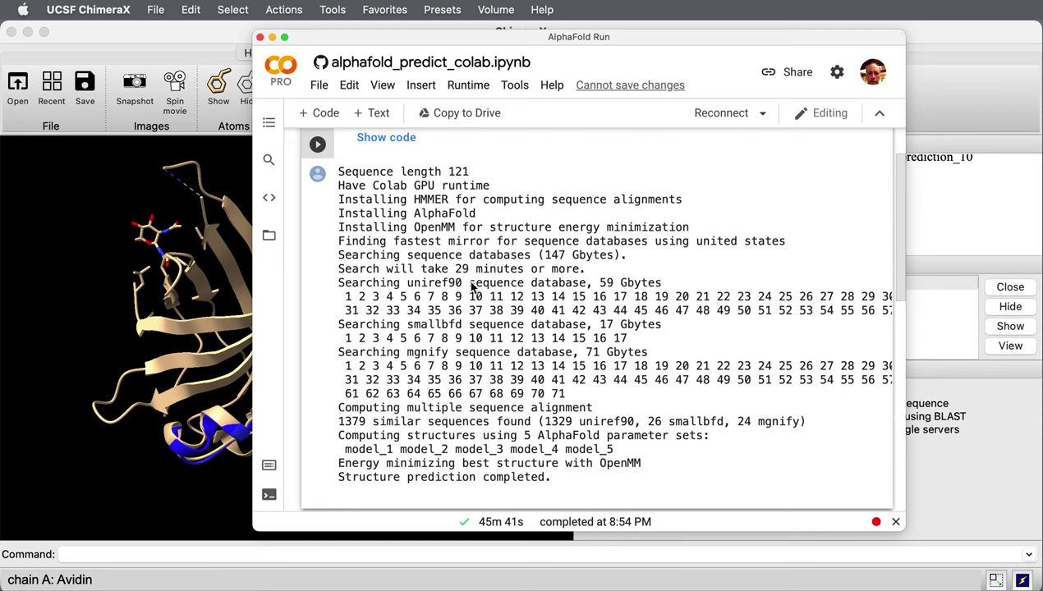